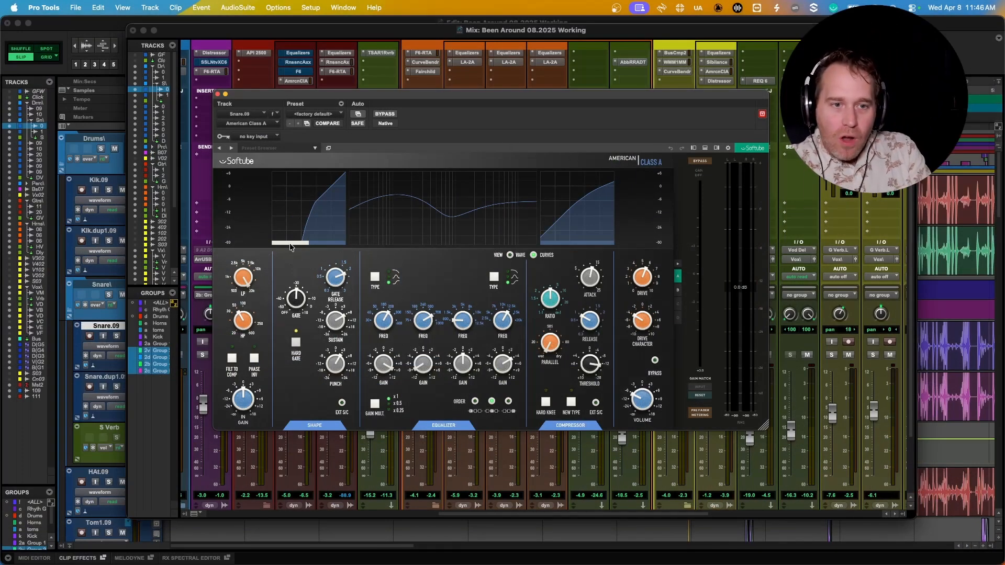
Expand the American Class A plugin to show its input and output meters and headroom strip
{"action": "left_click", "coordinate": [694, 148]}
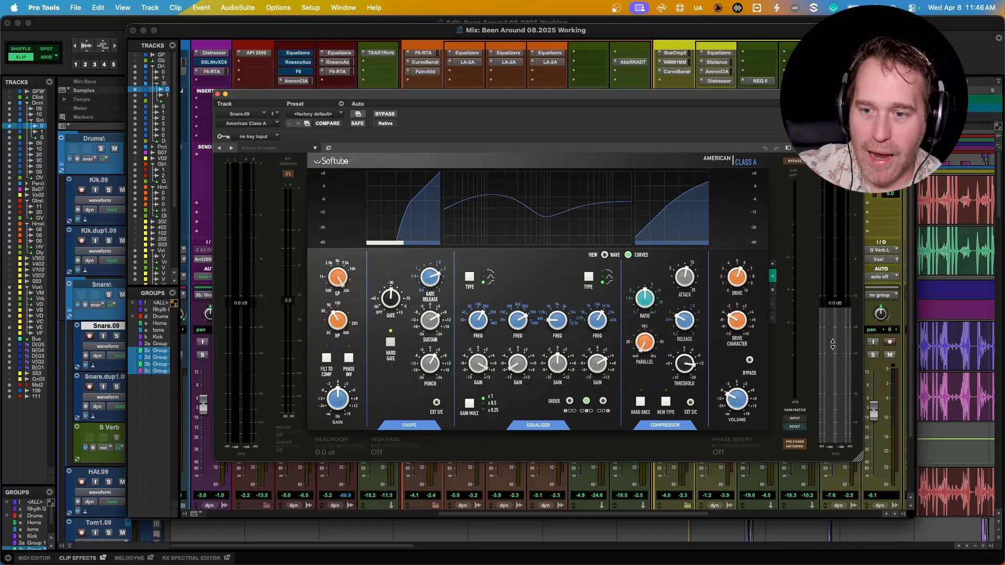
Hide the side meters and headroom strip, move the window over the mixer, and play the snare
{"action": "left_click", "coordinate": [788, 149]}
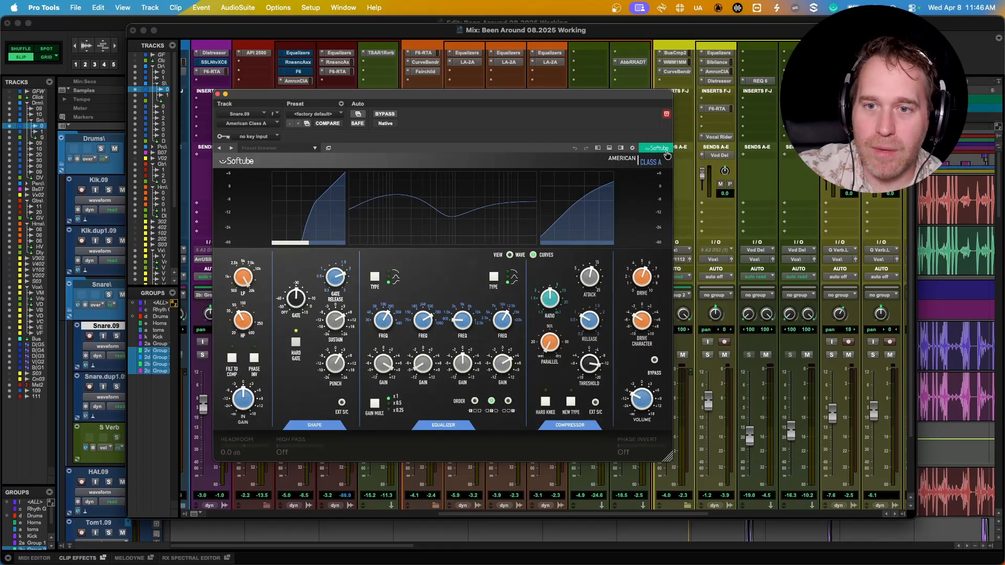
{"action": "left_click", "coordinate": [610, 148]}
{"action": "left_click_drag", "start_coordinate": [496, 98], "coordinate": [524, 105]}
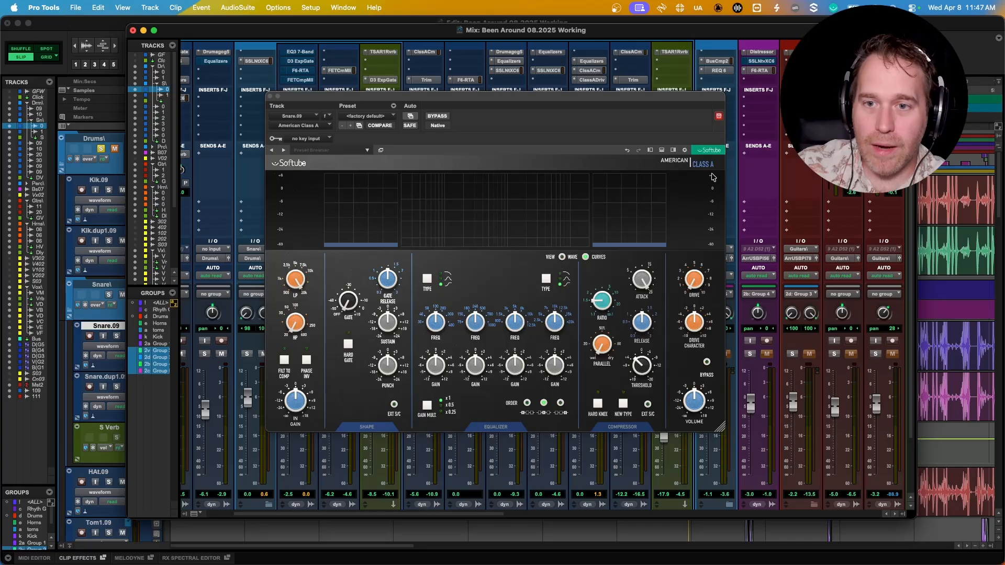
{"action": "key", "text": "space"}
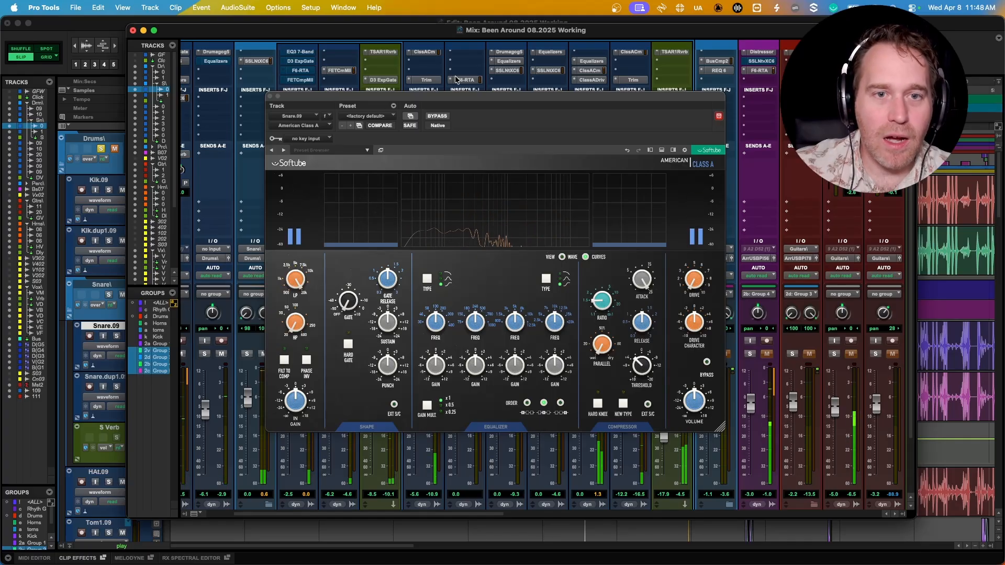
{"action": "mouse_move", "coordinate": [454, 98]}
{"action": "left_mouse_down"}
{"action": "mouse_move", "coordinate": [437, 96]}
{"action": "mouse_move", "coordinate": [448, 80]}
{"action": "left_mouse_up"}
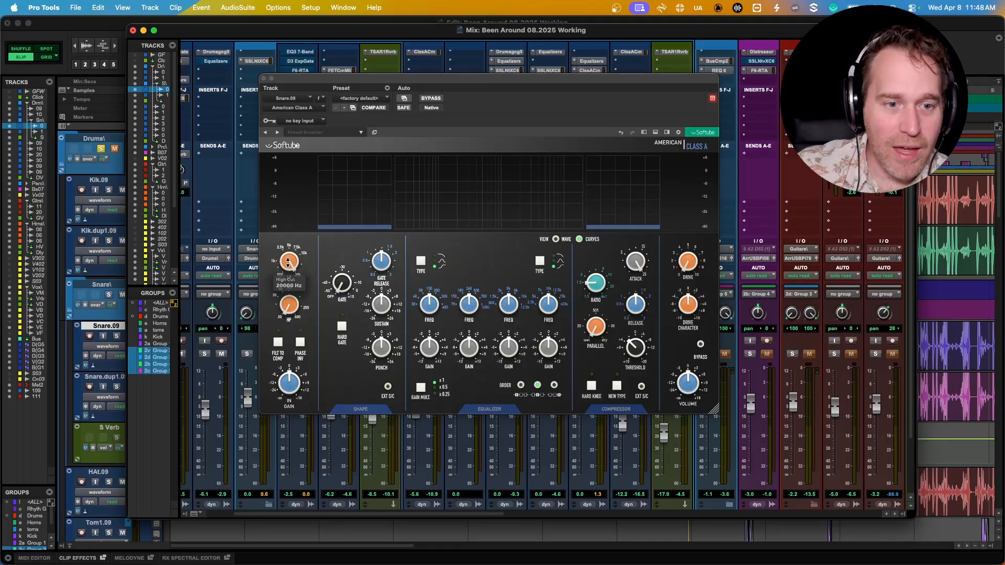
Turn on Filters to Compressor and open the Input Gain value field
{"action": "left_click", "coordinate": [279, 344]}
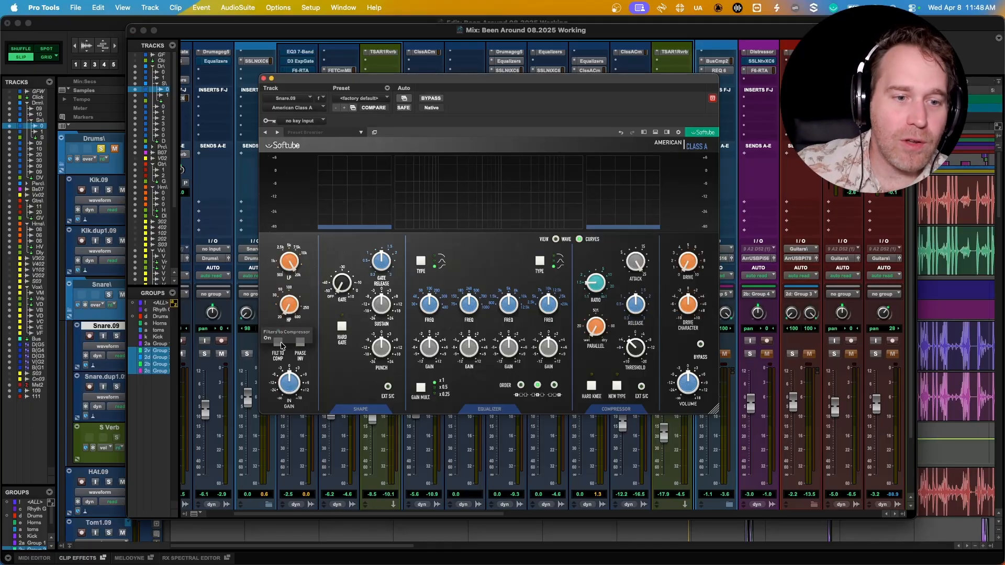
{"action": "left_click", "coordinate": [280, 343]}
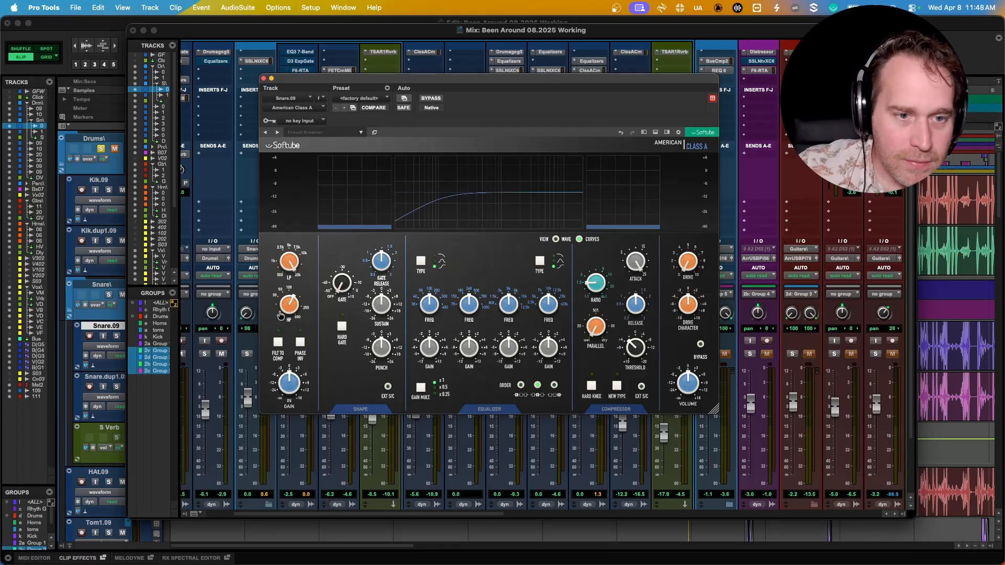
{"action": "double_click", "coordinate": [293, 383]}
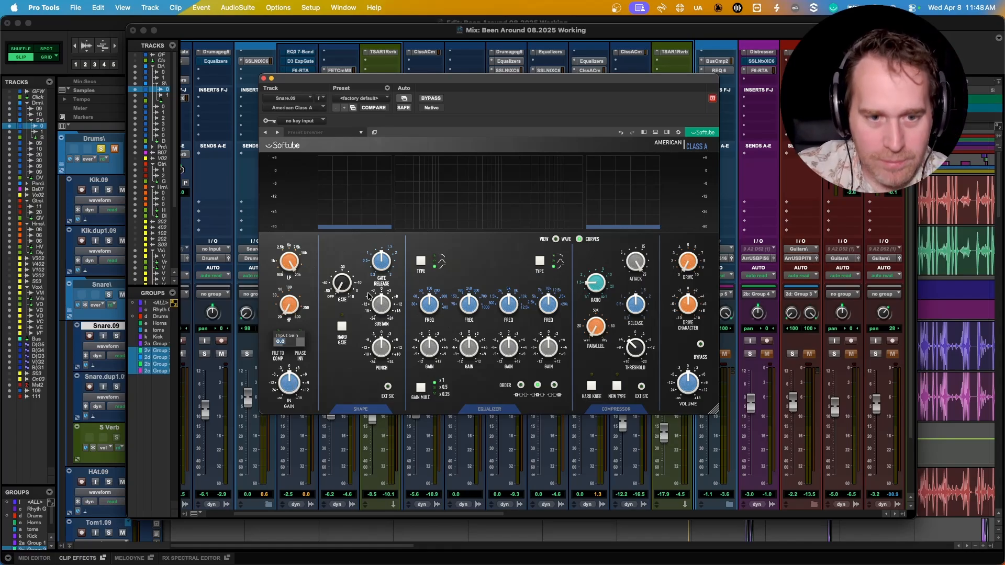
Close the Input Gain entry and switch the Shape section on
{"action": "left_click", "coordinate": [365, 390]}
{"action": "left_click", "coordinate": [357, 411]}
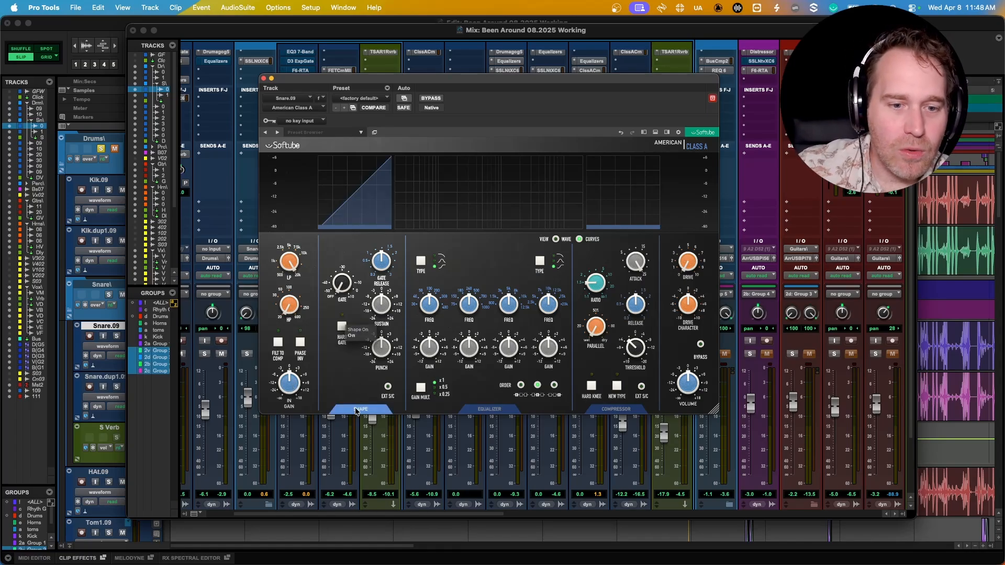
{"action": "left_click", "coordinate": [356, 411]}
{"action": "left_click", "coordinate": [357, 411]}
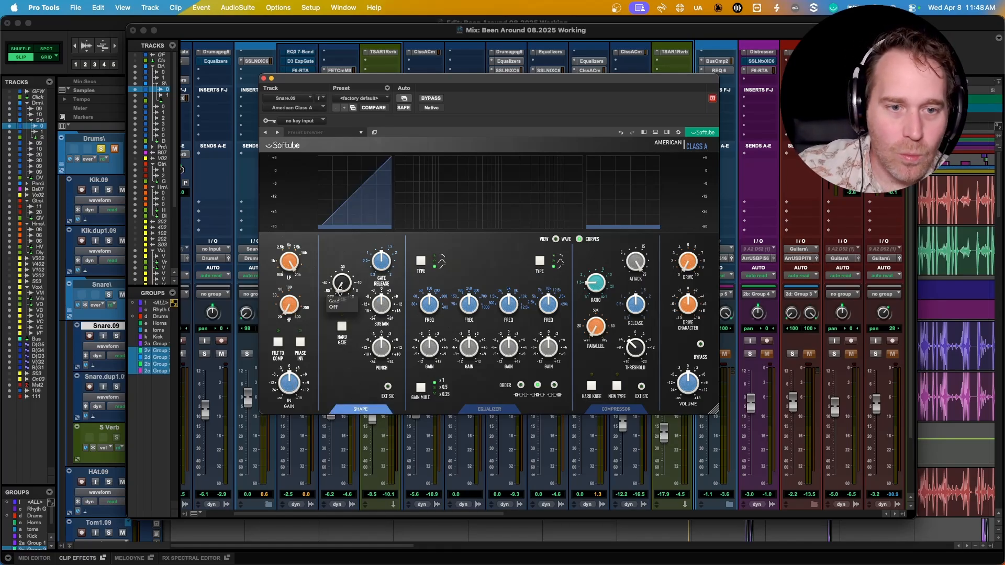
Set the gate threshold to -30.6 dB and settle the gate in hard mode
{"action": "left_click_drag", "start_coordinate": [342, 286], "coordinate": [379, 260]}
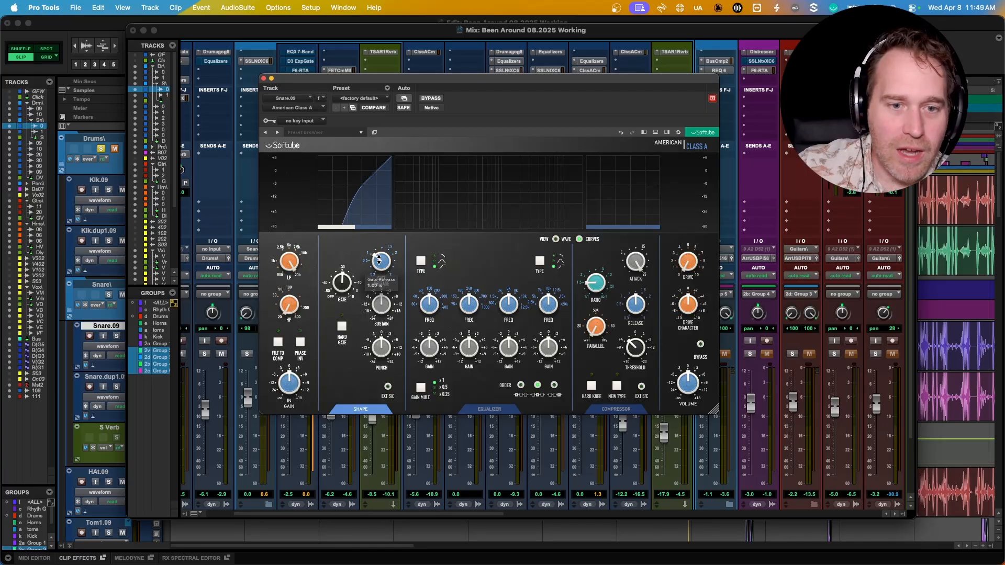
{"action": "left_click", "coordinate": [342, 327]}
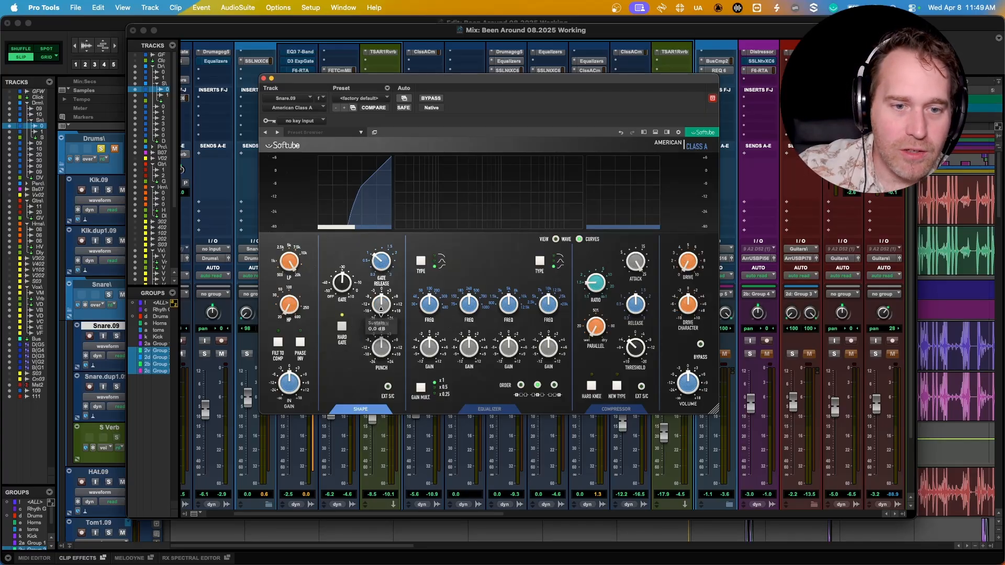
{"action": "left_click", "coordinate": [342, 326]}
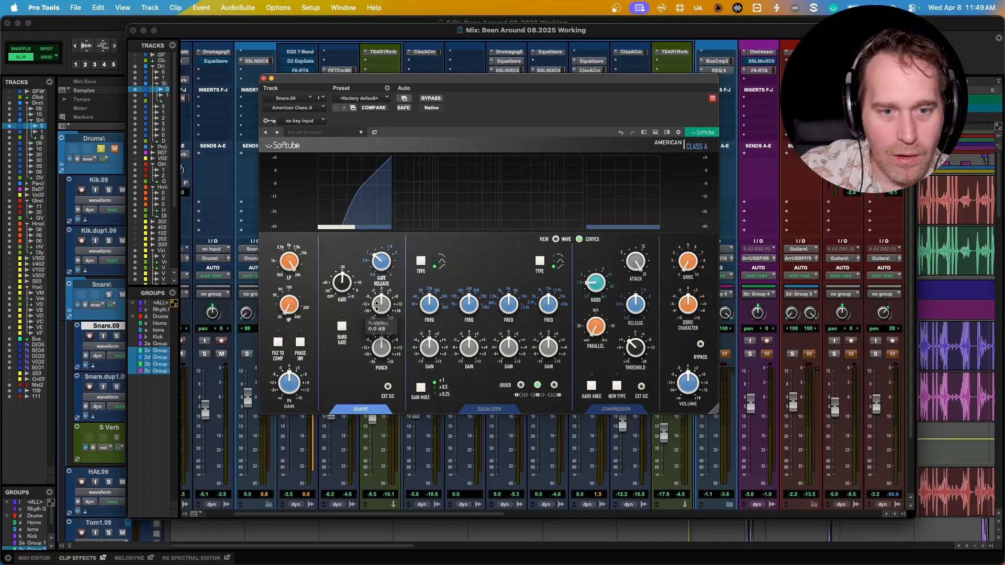
{"action": "left_click", "coordinate": [344, 328]}
{"action": "left_click", "coordinate": [344, 328]}
{"action": "left_click", "coordinate": [344, 328]}
{"action": "left_click", "coordinate": [344, 328]}
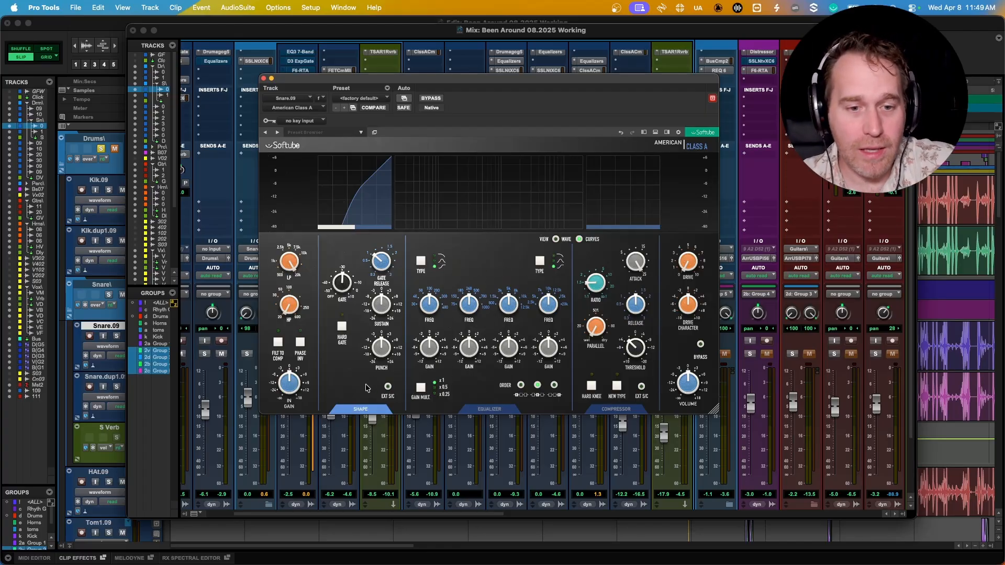
Switch Shape off, turn the Equalizer on, and set the low band to a shelf
{"action": "left_click", "coordinate": [358, 409]}
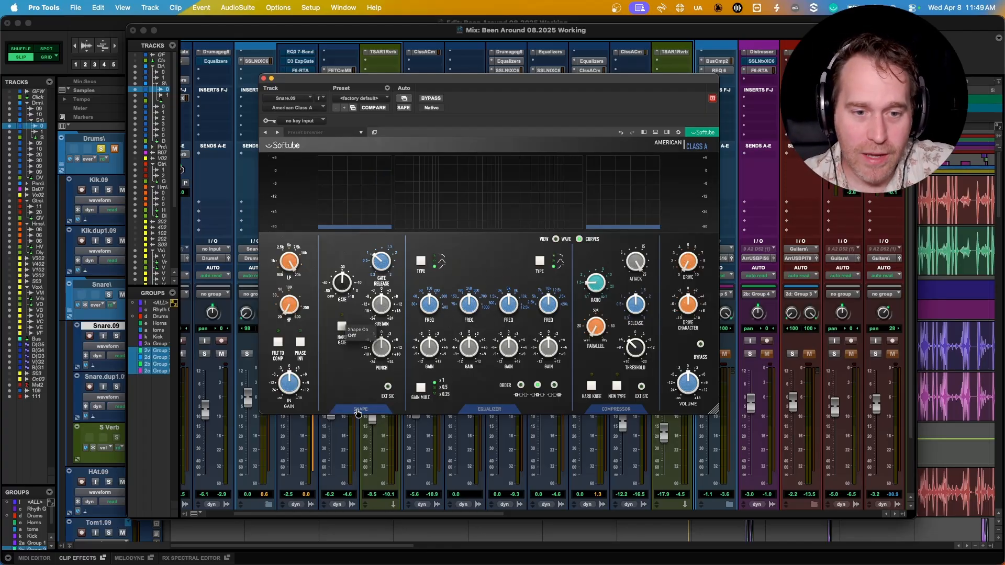
{"action": "left_click", "coordinate": [489, 411]}
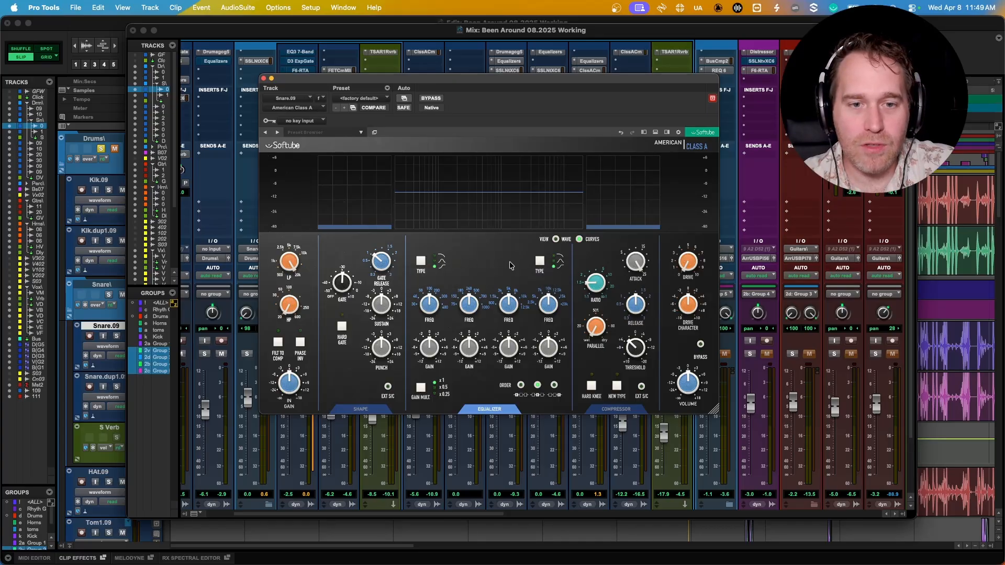
{"action": "left_click", "coordinate": [419, 264]}
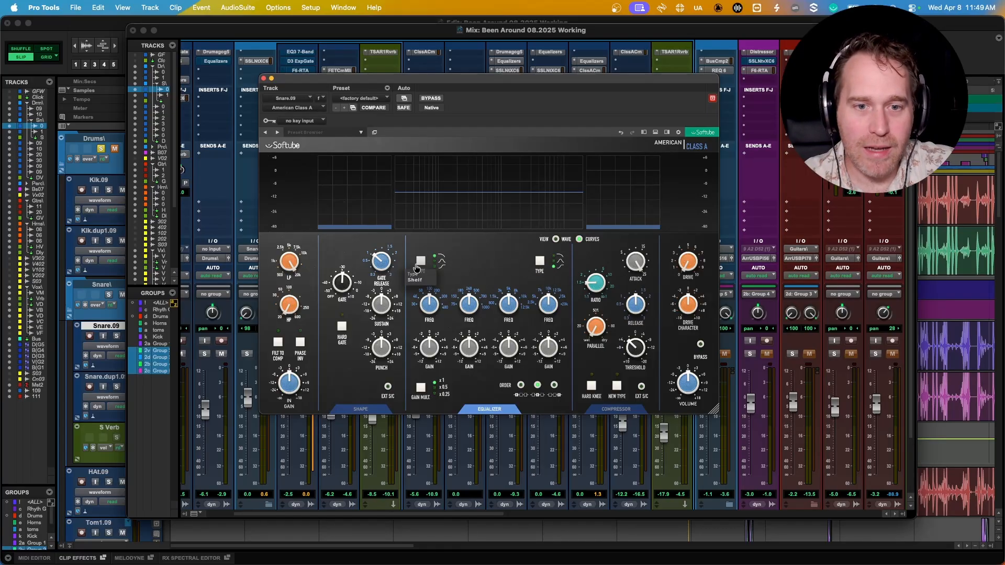
Settle the low shelf at 0 dB and drop the low-mid frequency toward 500 Hz, boosted 6 dB
{"action": "left_click_drag", "start_coordinate": [429, 347], "coordinate": [427, 308]}
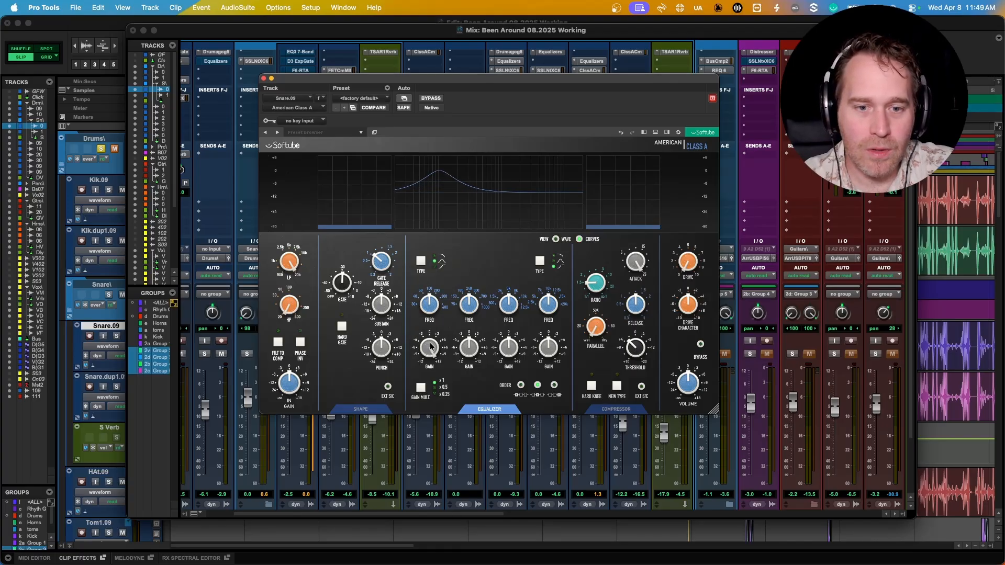
{"action": "left_click_drag", "start_coordinate": [431, 350], "coordinate": [430, 416]}
{"action": "left_click", "coordinate": [419, 261]}
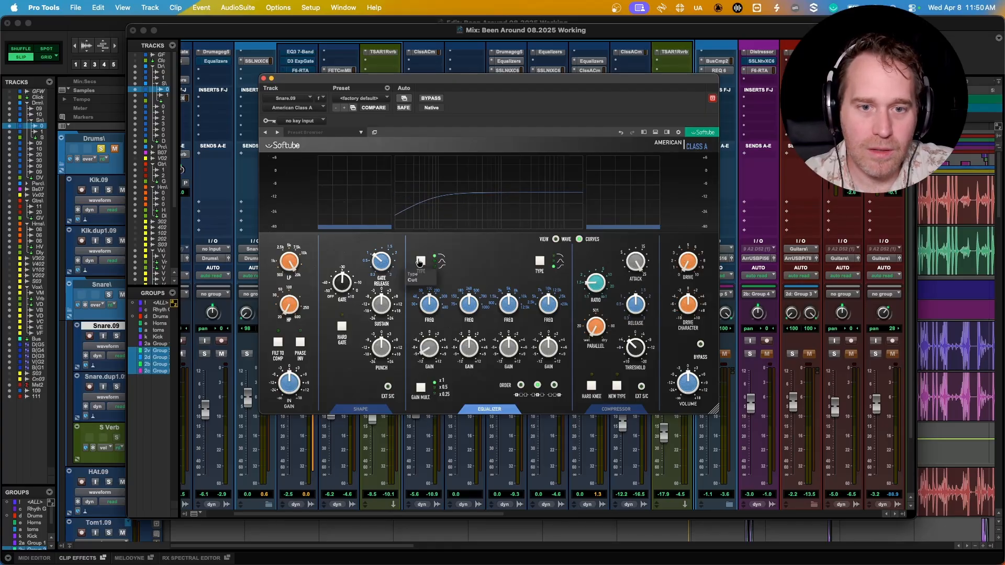
{"action": "mouse_move", "coordinate": [432, 331]}
{"action": "left_mouse_down"}
{"action": "mouse_move", "coordinate": [426, 312]}
{"action": "mouse_move", "coordinate": [427, 329]}
{"action": "left_mouse_up"}
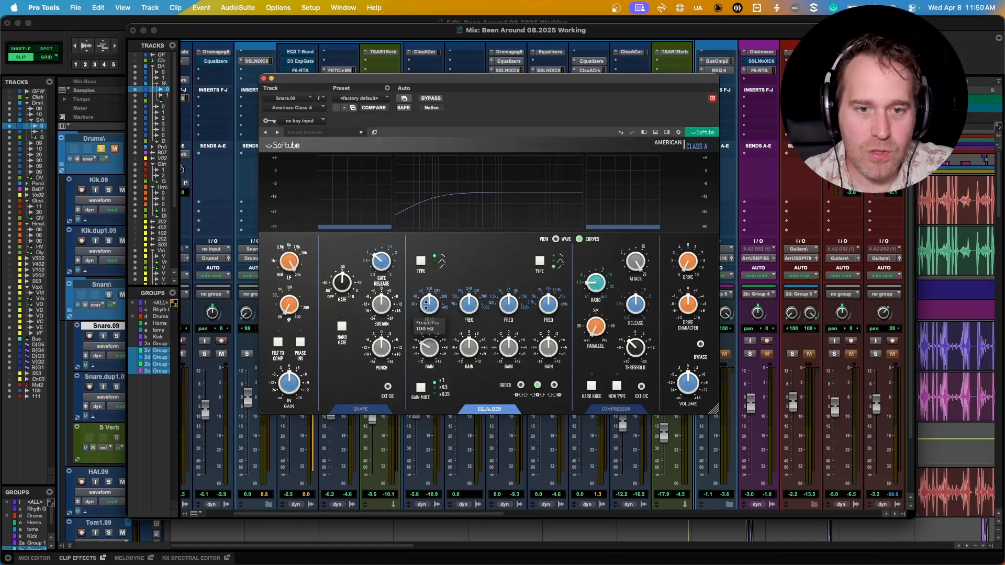
{"action": "left_click", "coordinate": [421, 261]}
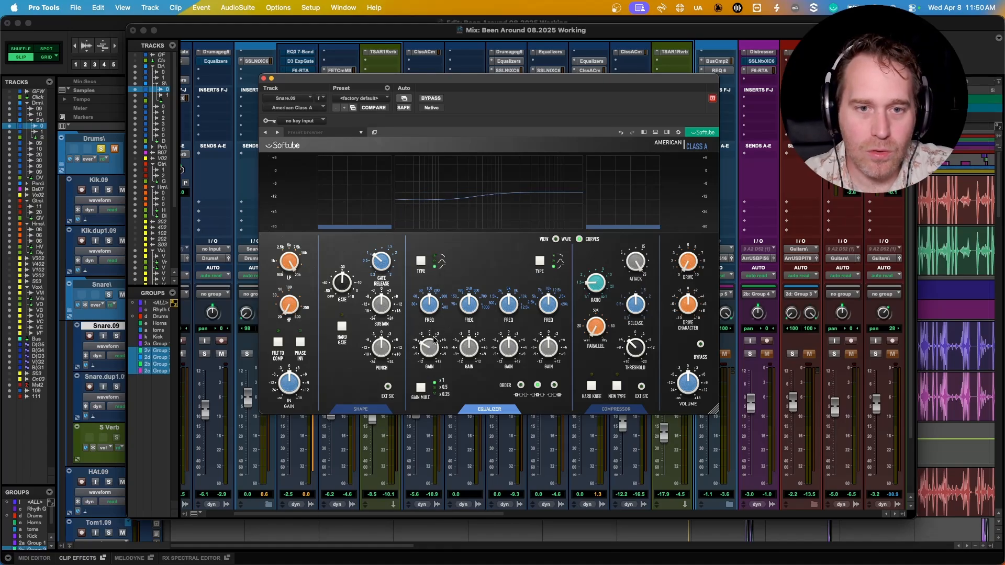
{"action": "mouse_move", "coordinate": [430, 347]}
{"action": "left_mouse_down"}
{"action": "mouse_move", "coordinate": [430, 316]}
{"action": "mouse_move", "coordinate": [430, 345]}
{"action": "left_mouse_up"}
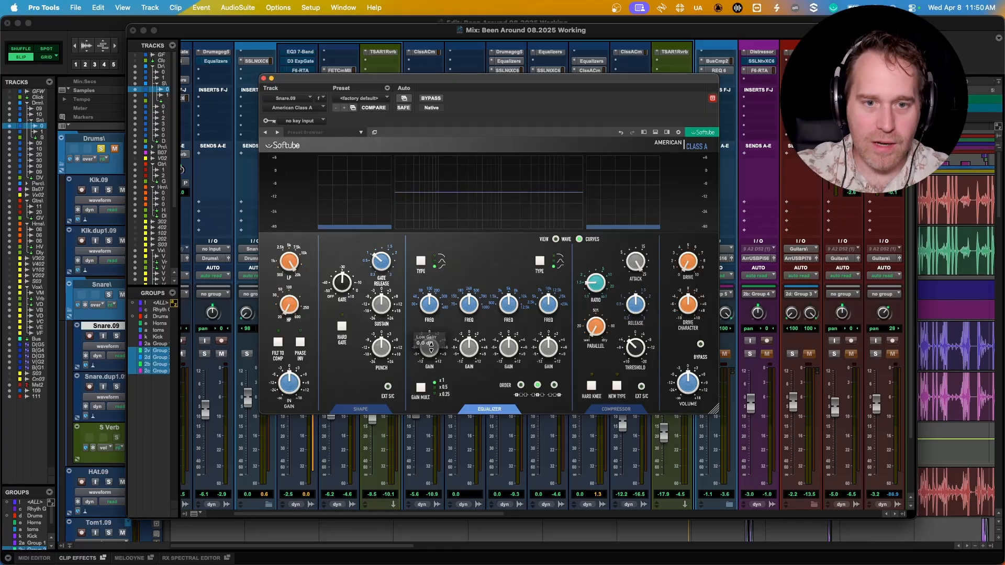
{"action": "mouse_move", "coordinate": [465, 300]}
{"action": "left_mouse_down"}
{"action": "mouse_move", "coordinate": [471, 304]}
{"action": "mouse_move", "coordinate": [463, 297]}
{"action": "left_mouse_up"}
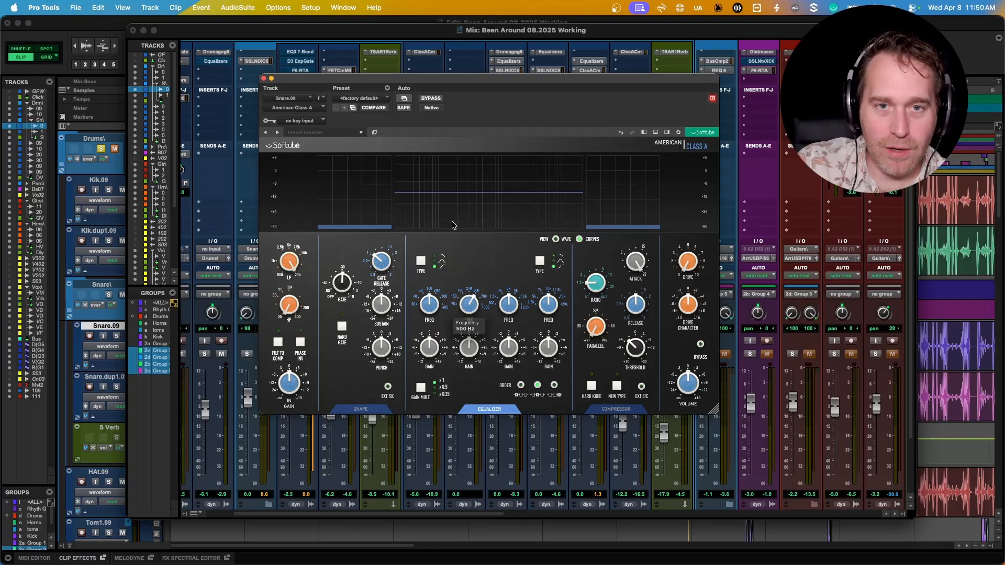
{"action": "left_click_drag", "start_coordinate": [469, 347], "coordinate": [454, 325]}
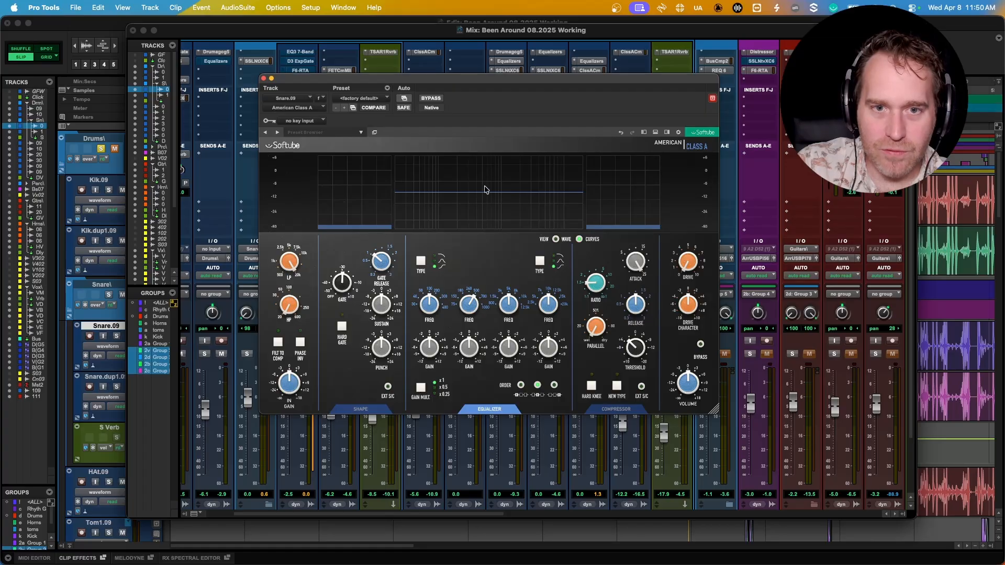
Set the EQ gain multiplier to x0.5 and bring the low-mid gain back to 0 dB
{"action": "left_click_drag", "start_coordinate": [469, 347], "coordinate": [468, 369]}
{"action": "left_click", "coordinate": [470, 347], "text": "alt"}
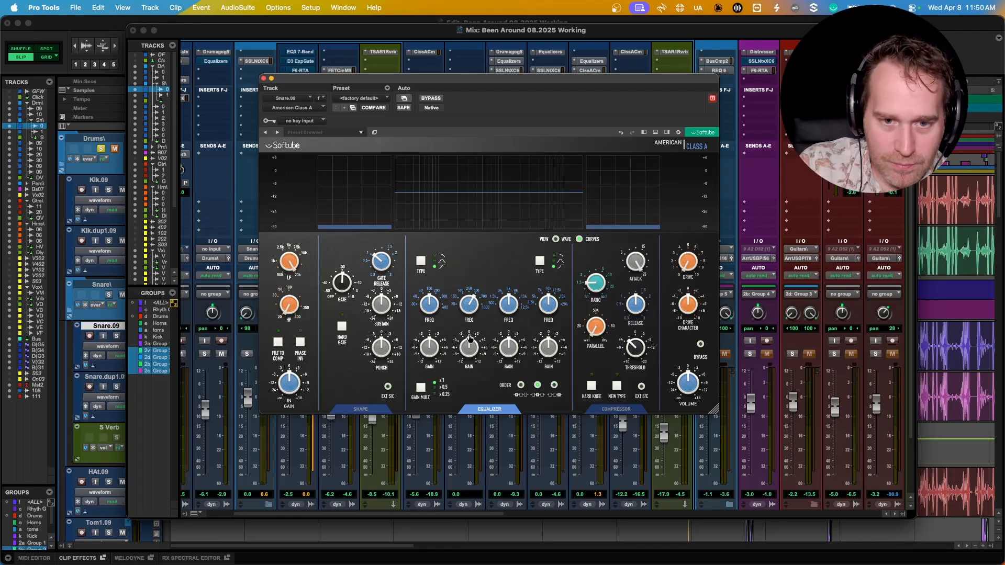
{"action": "left_click_drag", "start_coordinate": [473, 345], "coordinate": [472, 330]}
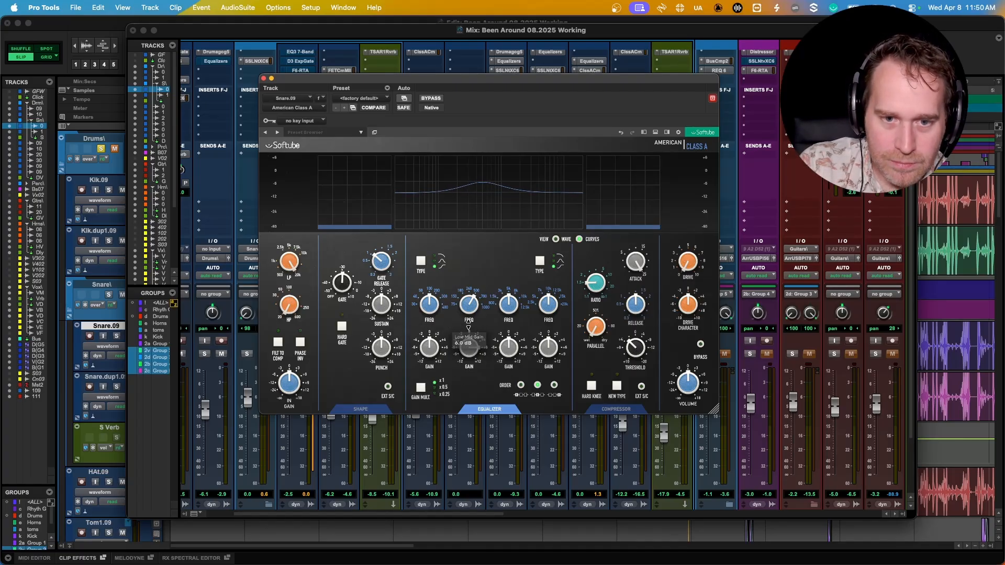
{"action": "left_click", "coordinate": [421, 388]}
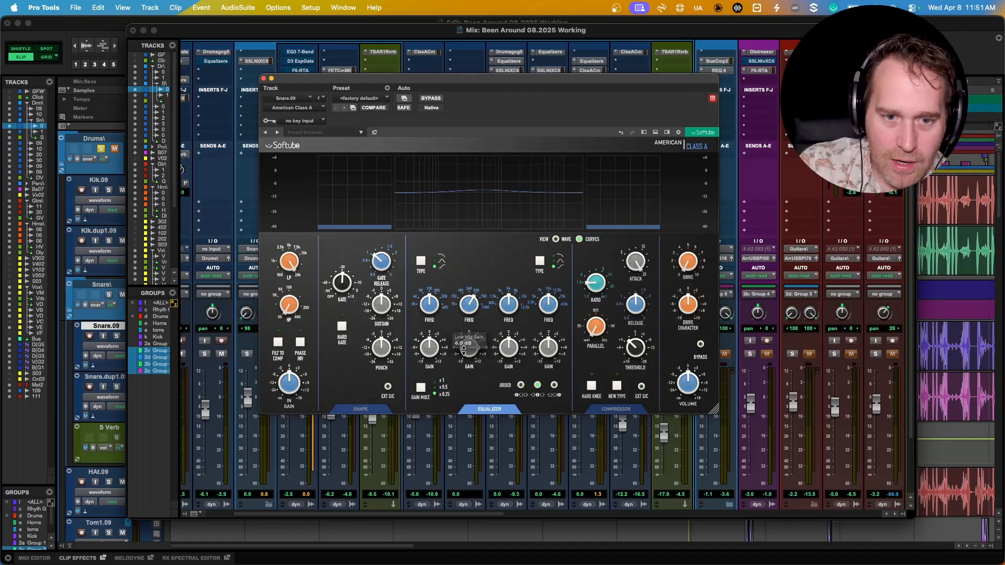
{"action": "left_click", "coordinate": [422, 388]}
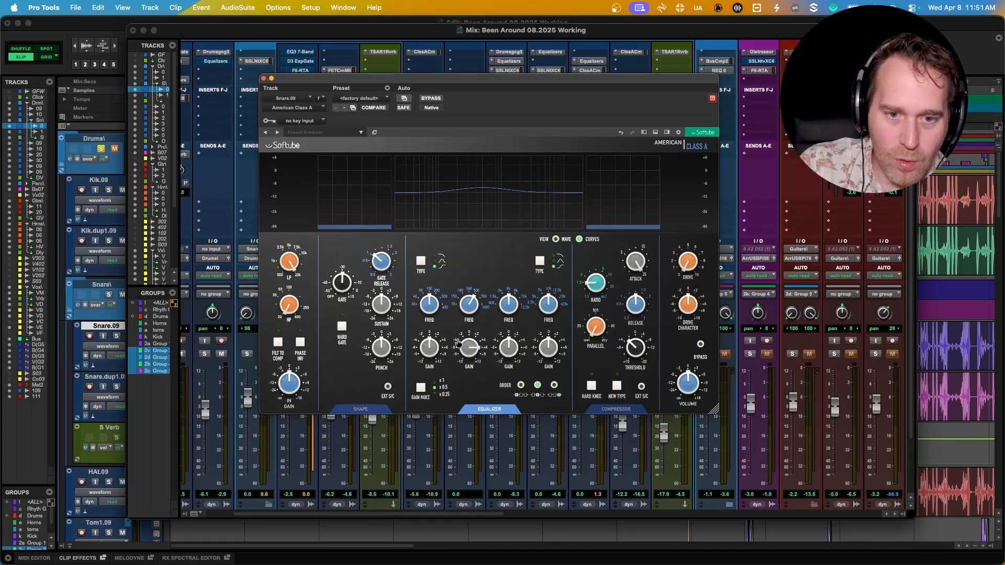
{"action": "left_click_drag", "start_coordinate": [469, 346], "coordinate": [476, 372]}
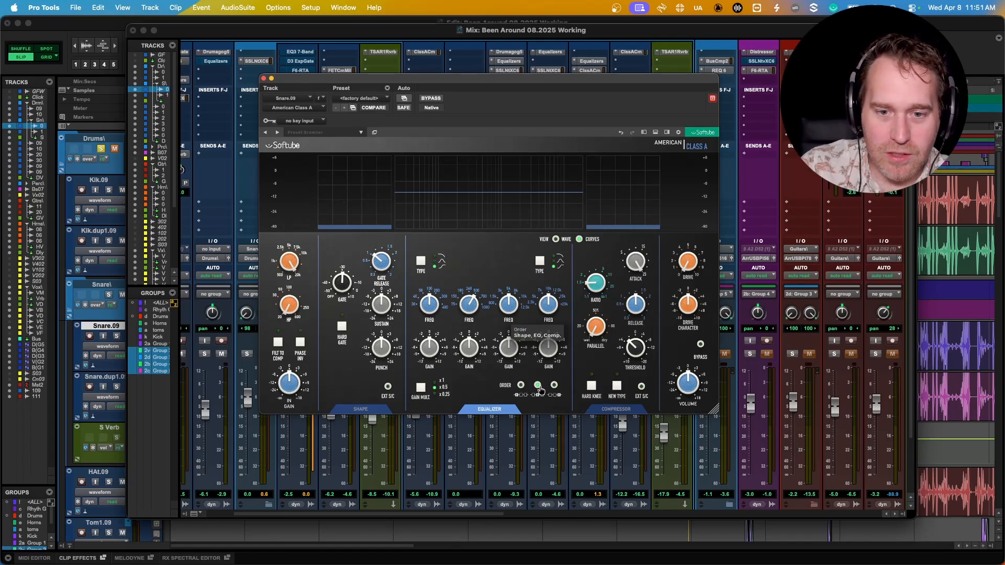
{"action": "left_click", "coordinate": [522, 387]}
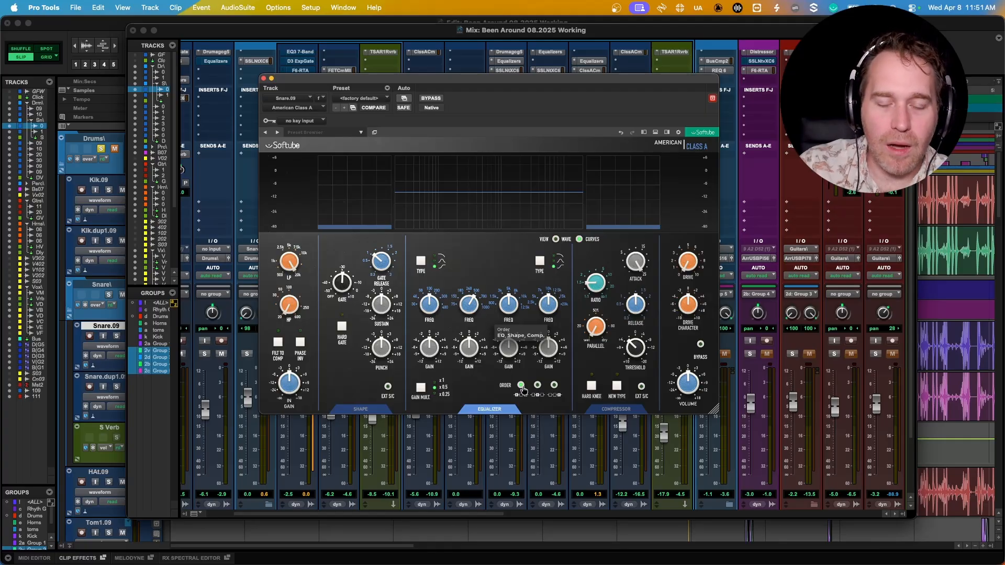
{"action": "left_click", "coordinate": [554, 386]}
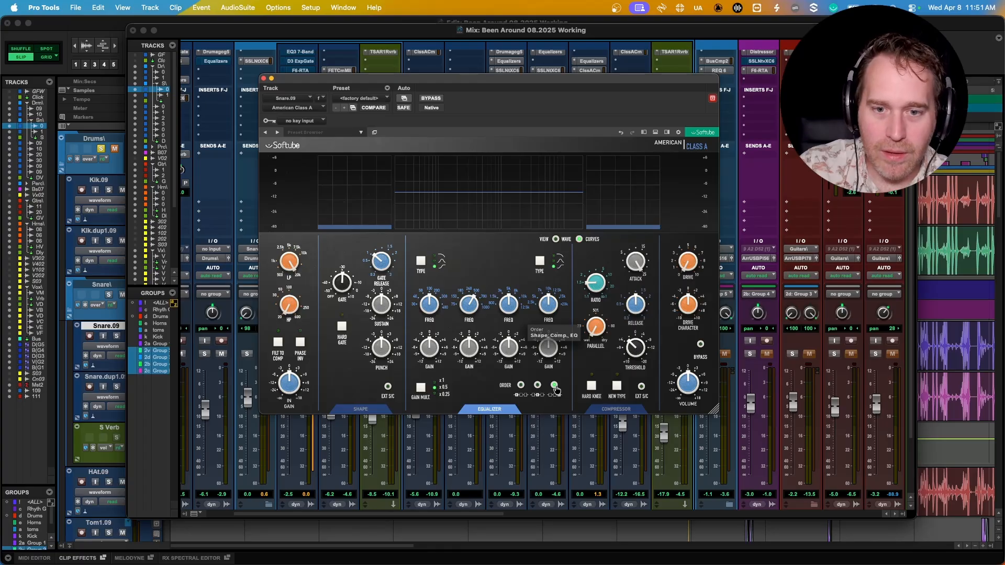
{"action": "left_click", "coordinate": [539, 387]}
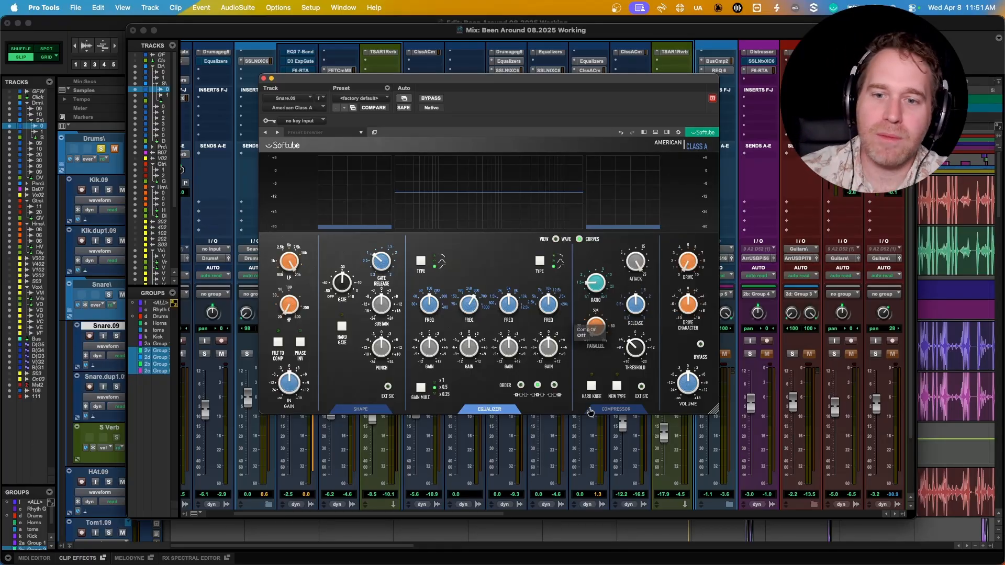
Set the compressor ratio to 3.1:1, keeping the original compressor type rather than New Type
{"action": "left_click_drag", "start_coordinate": [590, 279], "coordinate": [590, 268]}
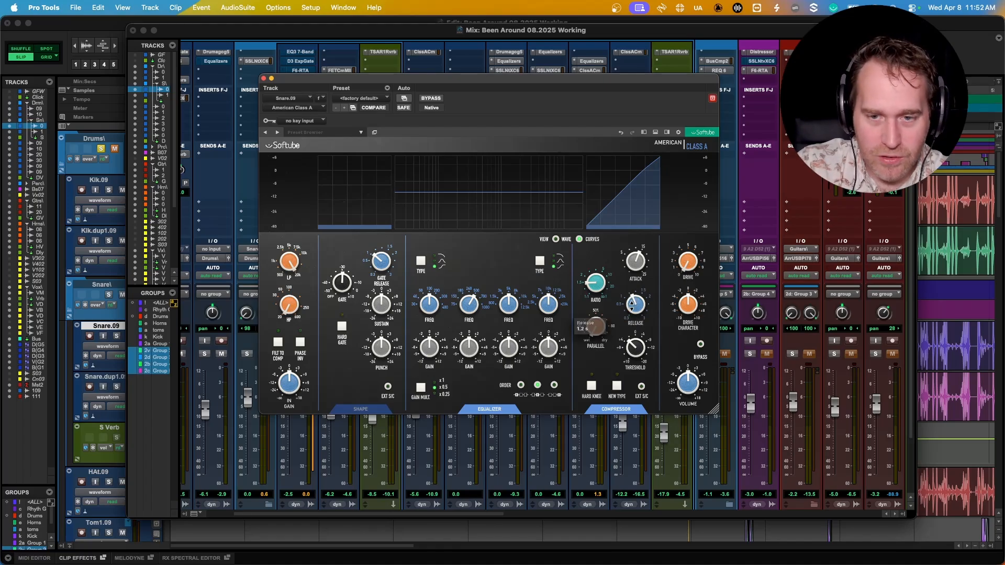
{"action": "left_click", "coordinate": [615, 389]}
{"action": "left_click", "coordinate": [615, 389]}
{"action": "left_click", "coordinate": [615, 389]}
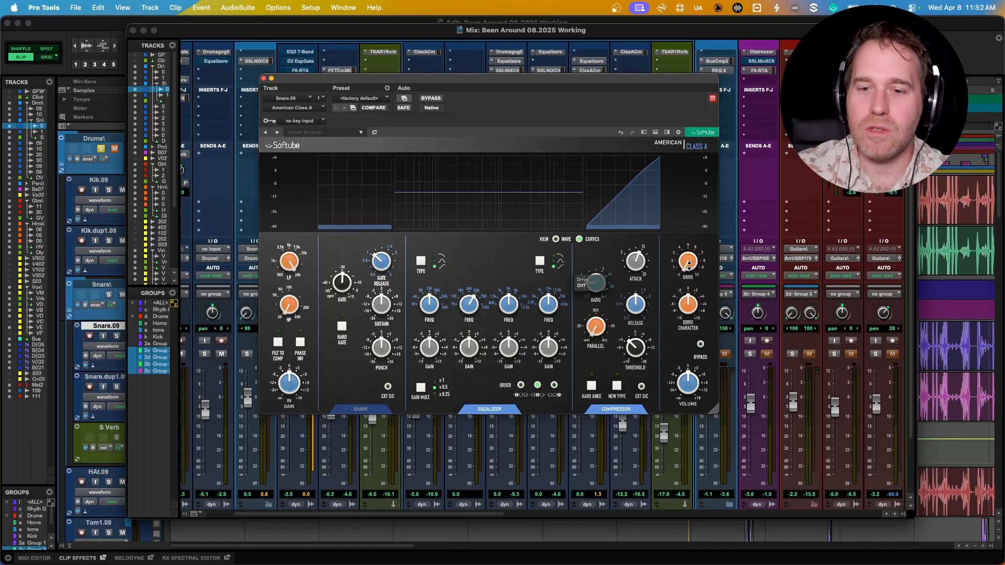
Set DRIVE to 0.8 and check the Drive Character options menu
{"action": "left_click_drag", "start_coordinate": [686, 266], "coordinate": [694, 299]}
{"action": "right_click", "coordinate": [693, 301]}
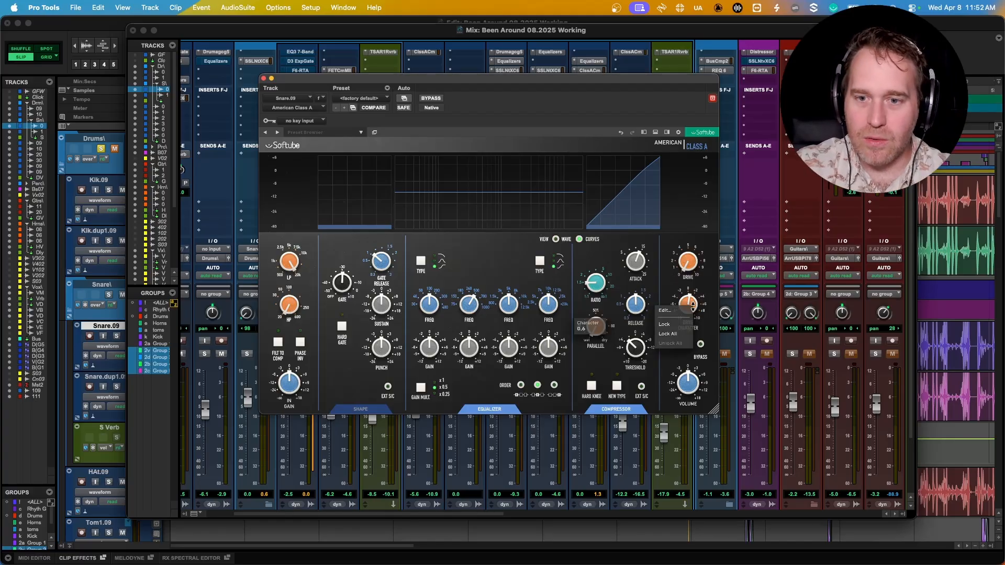
{"action": "left_click", "coordinate": [693, 309]}
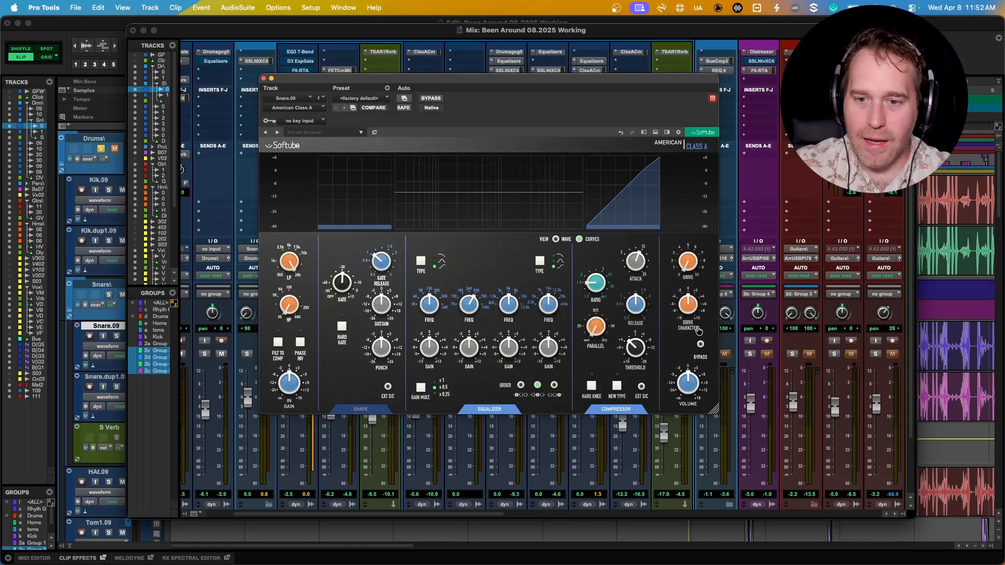